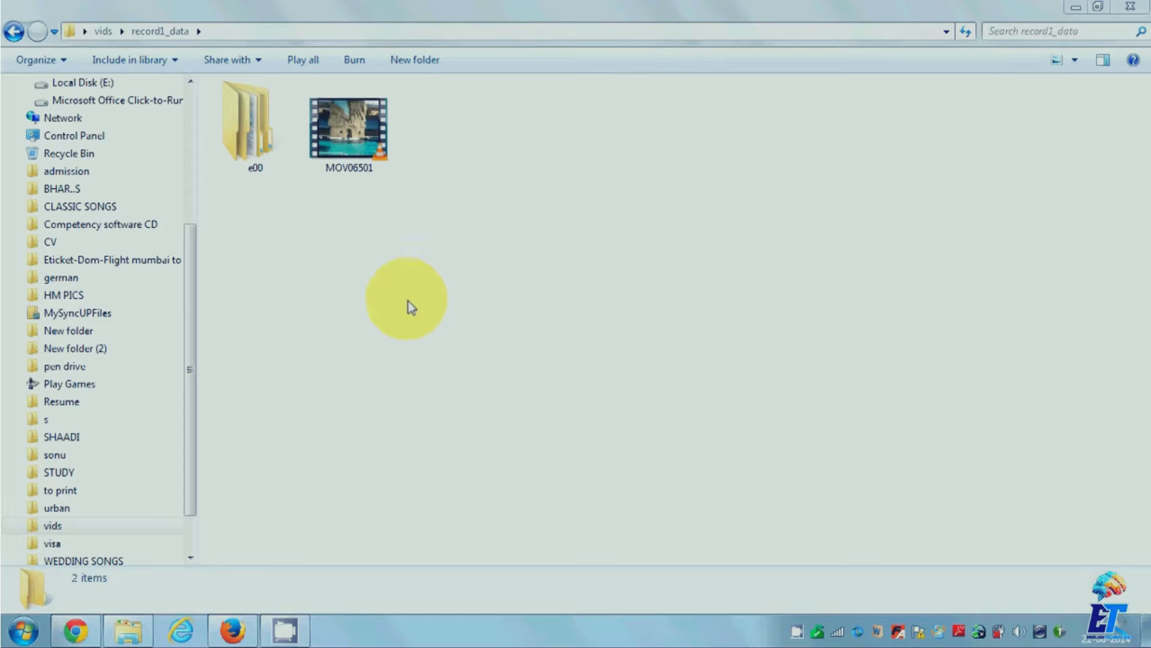
Switch to Firefox and look over the VLC media player search results and the VideoLAN download page.
left_click(232, 630)
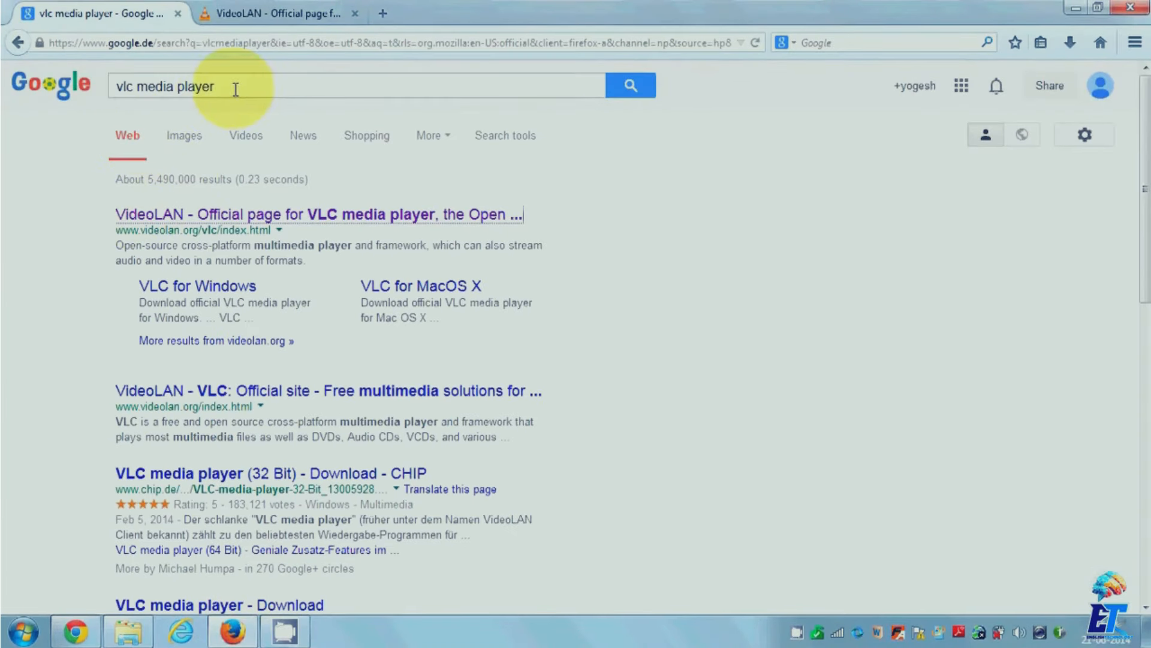
left_click_drag(235, 89, 115, 86)
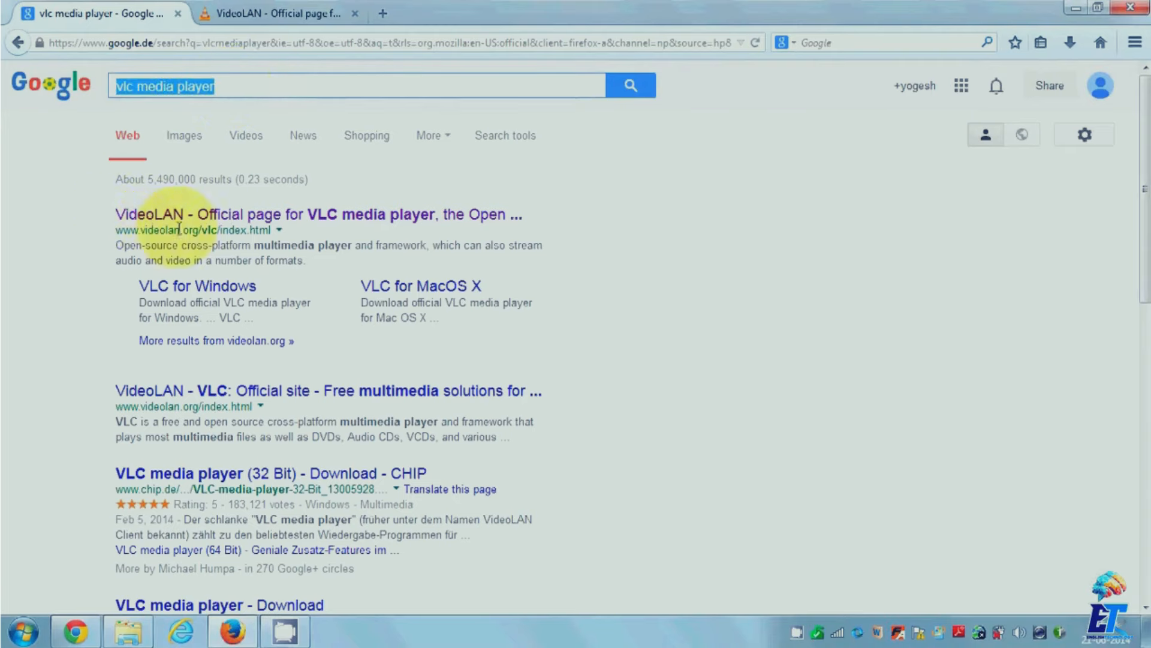
left_click(271, 12)
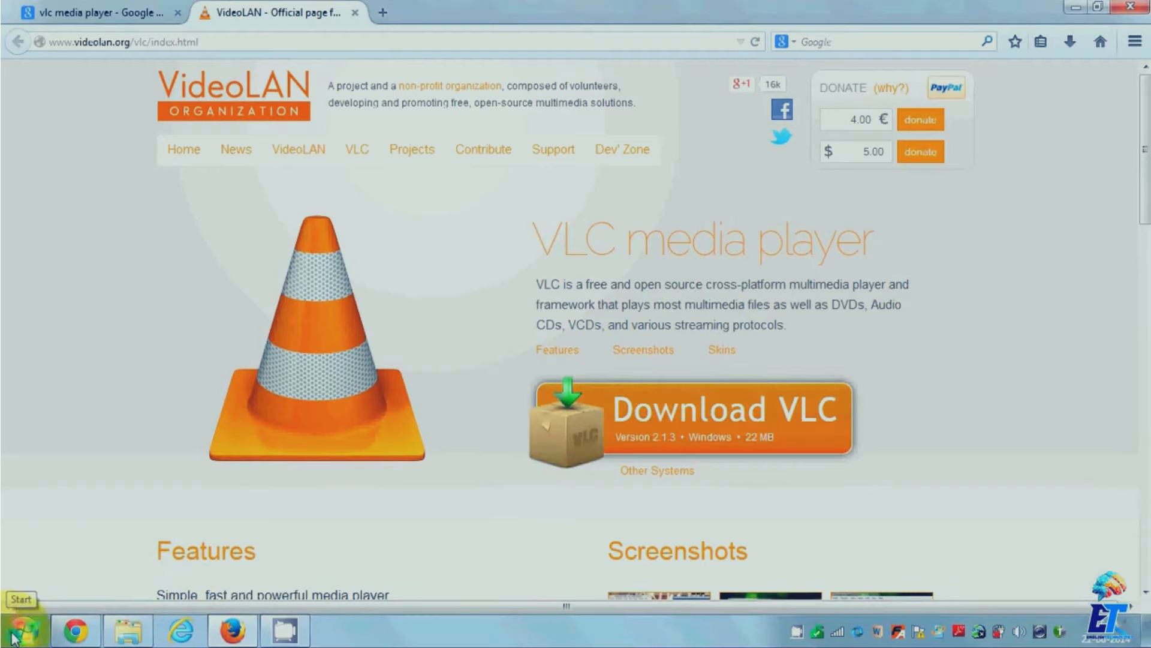
left_click(126, 628)
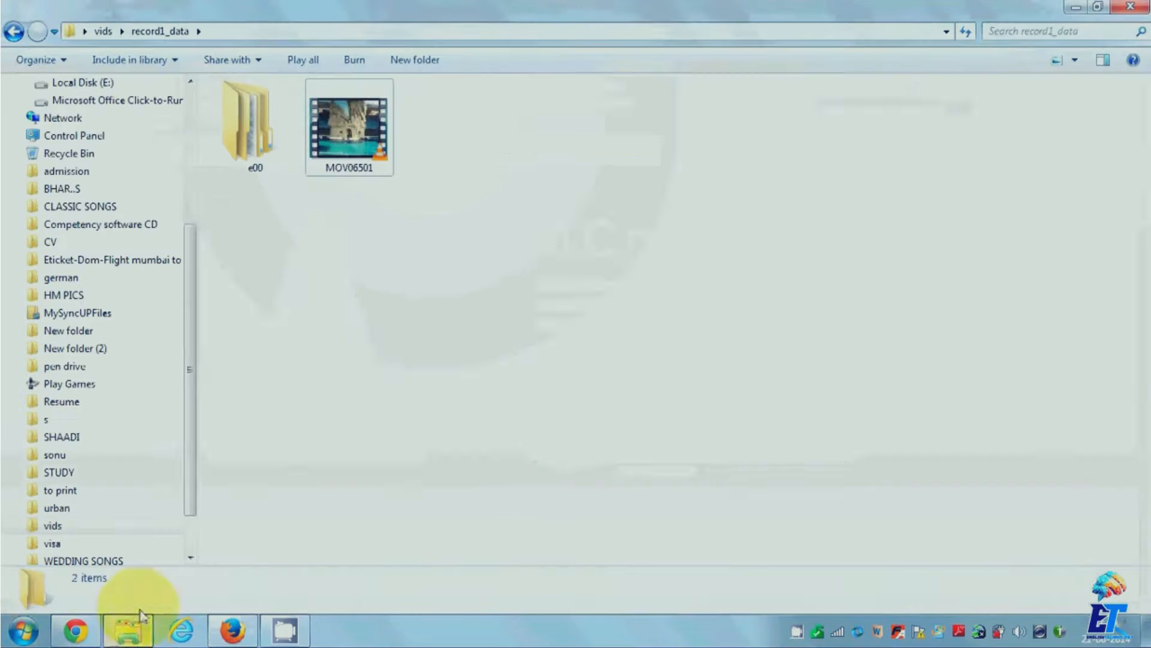
Launch VLC media player and start a Convert / Save job, selecting the video MOV06501 in the record1_data folder as its source.
left_click(22, 631)
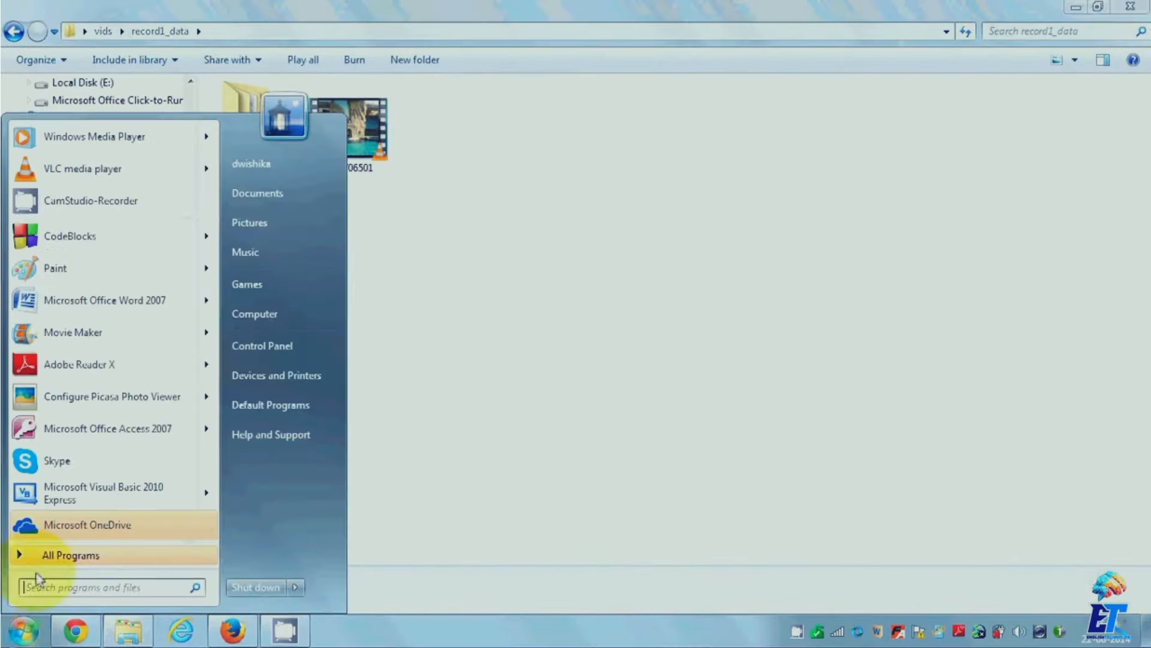
left_click(85, 170)
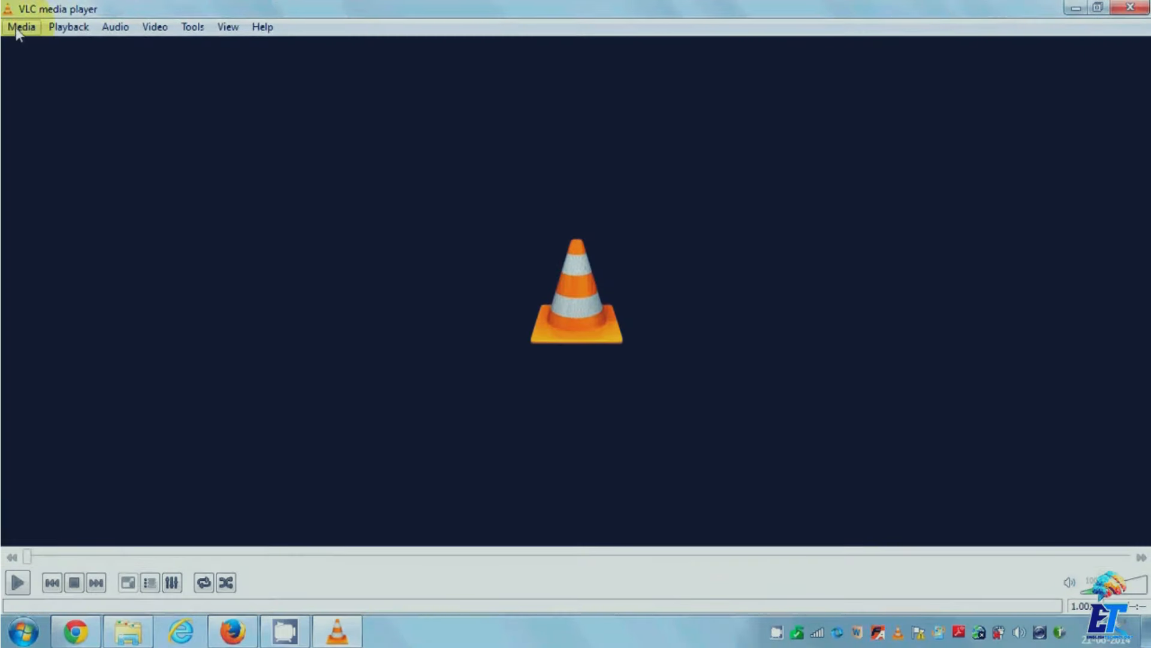
left_click(18, 27)
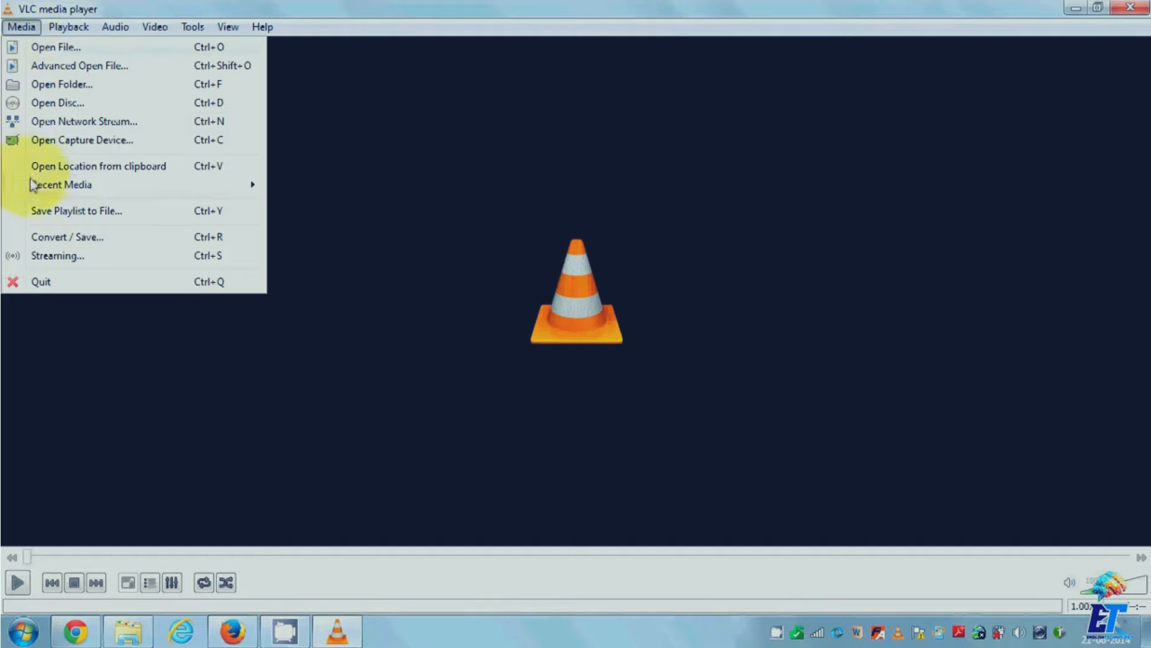
left_click(57, 240)
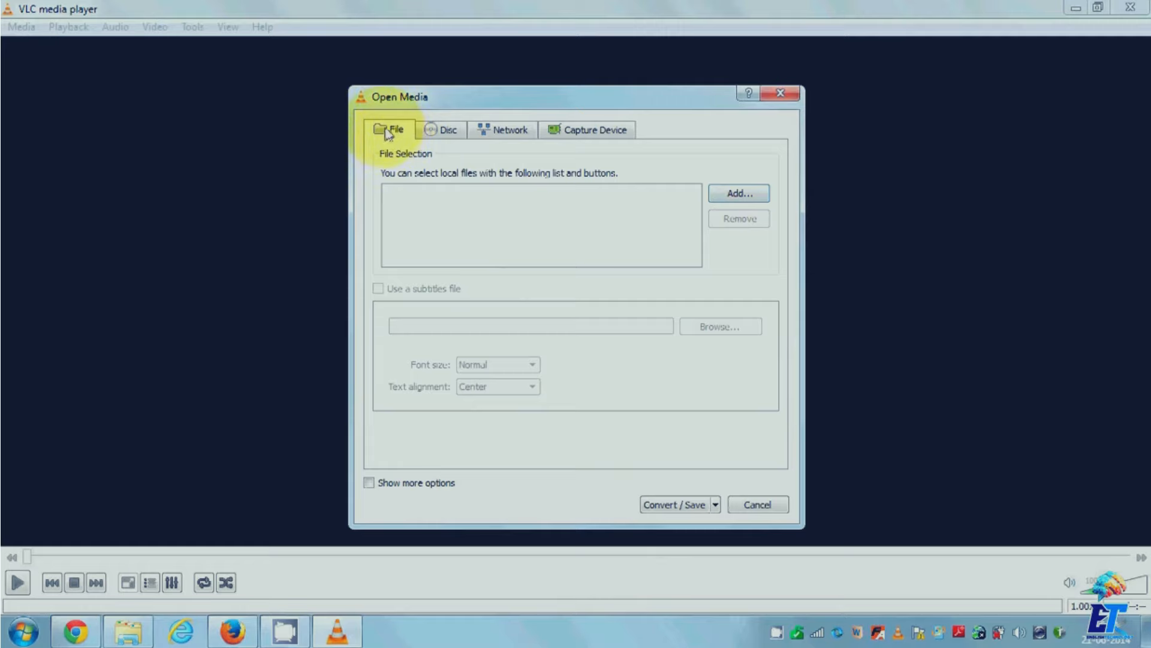
left_click(723, 193)
left_click(656, 265)
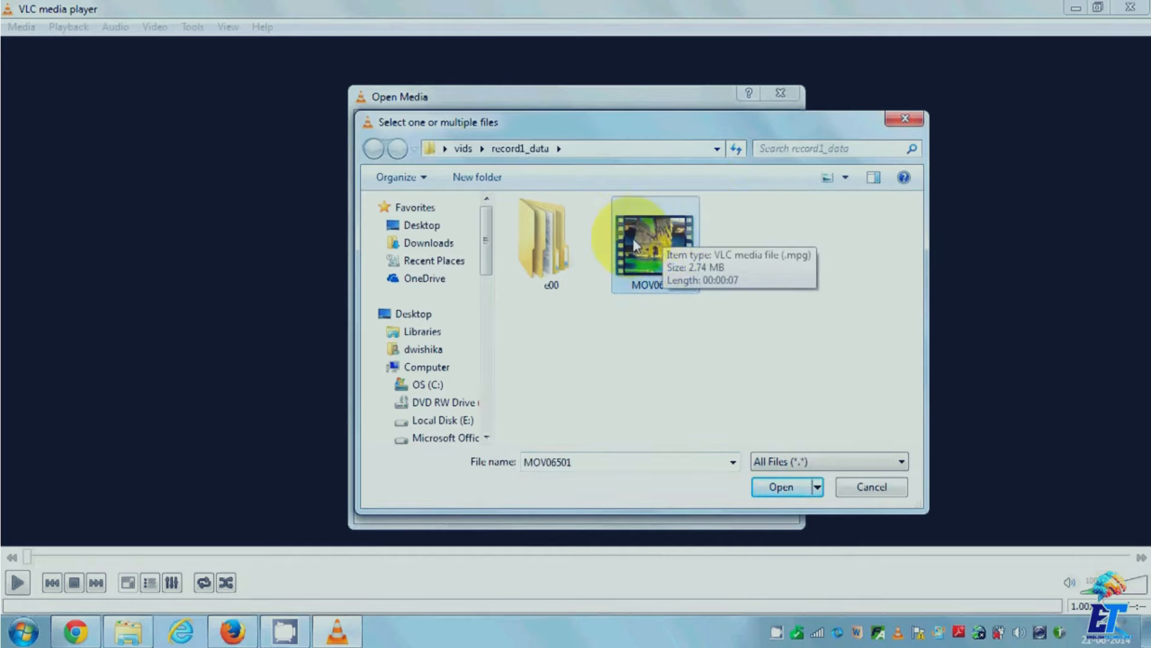
Examine the file type of MOV06501 in its properties and return to VLC's file selection dialog.
right_click(636, 246)
left_click(690, 603)
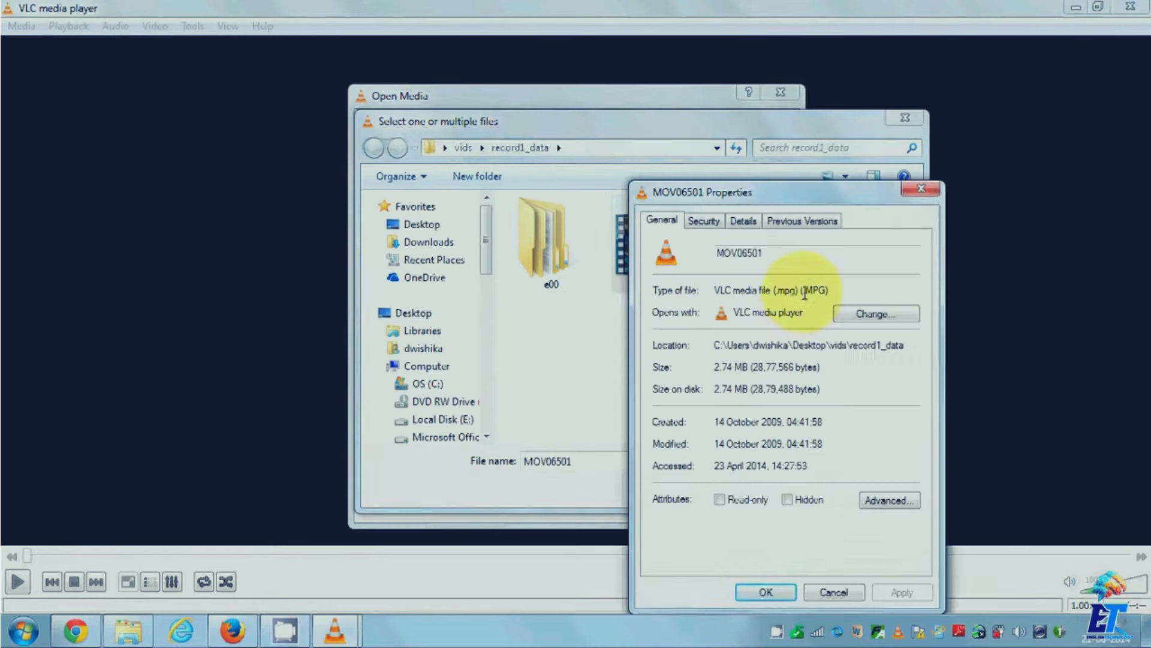
left_click_drag(801, 290, 828, 290)
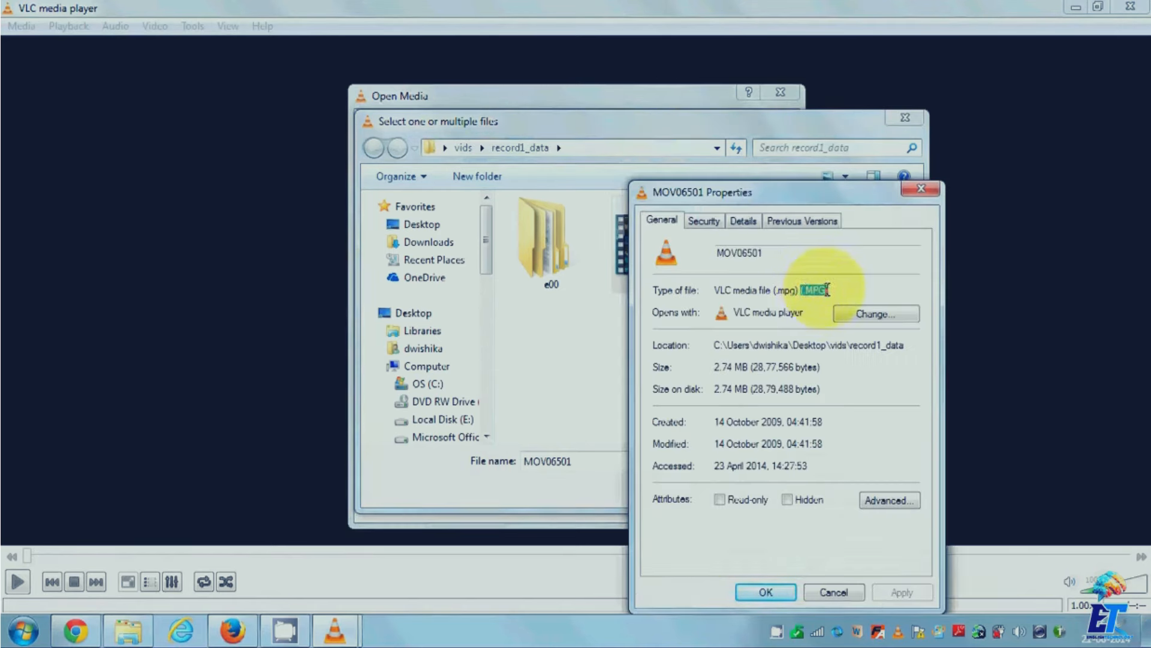
left_click(128, 631)
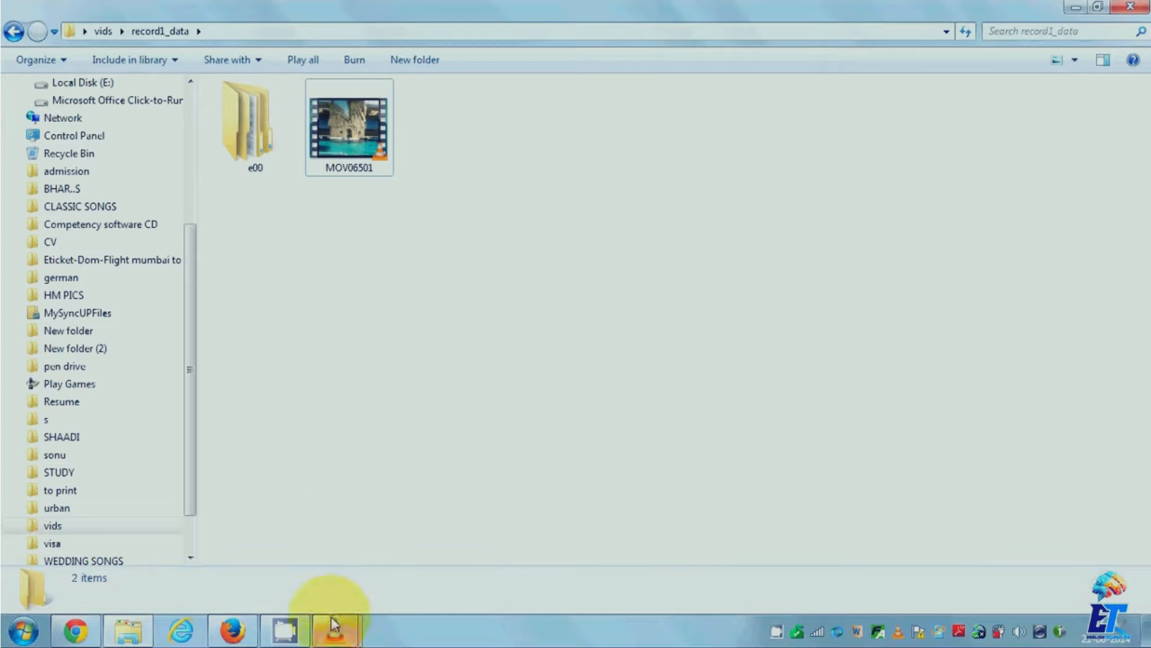
mouse_move(331, 624)
left_click(309, 555)
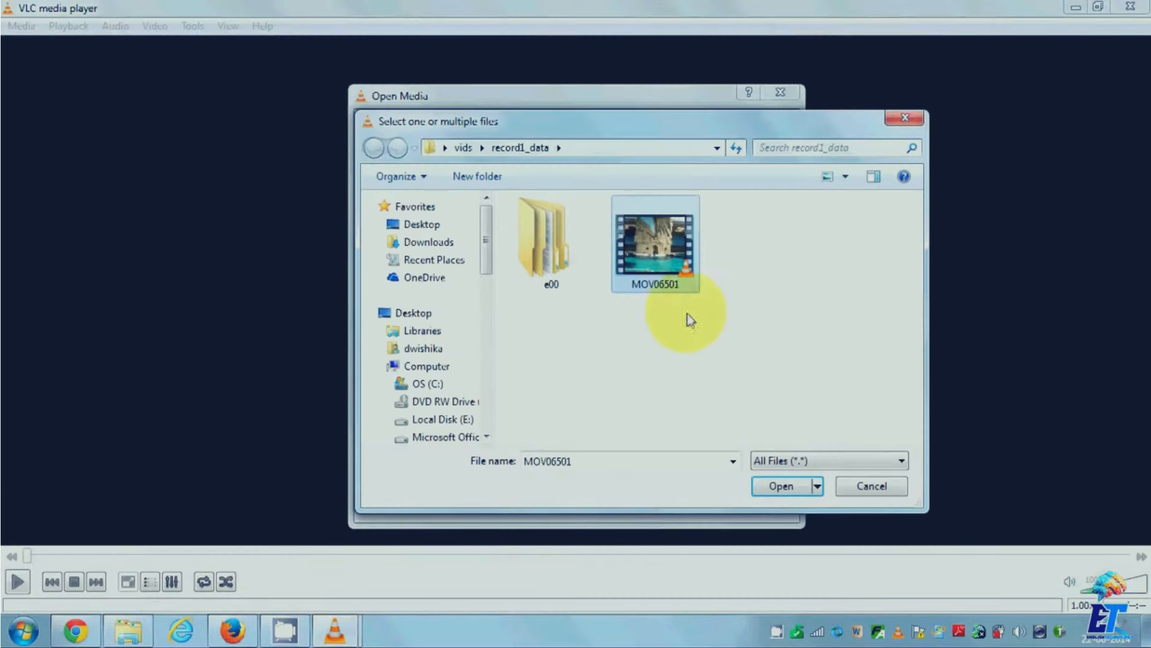
Add MOV06501 to the media file list and choose Convert for it.
left_click(779, 486)
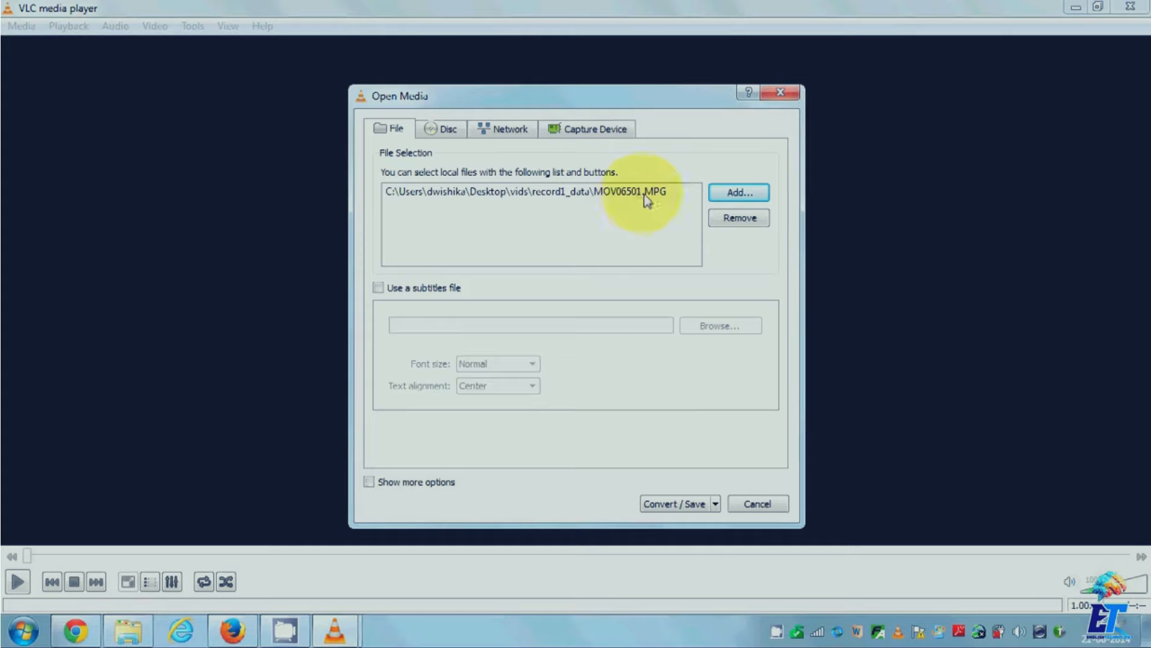
left_click(715, 504)
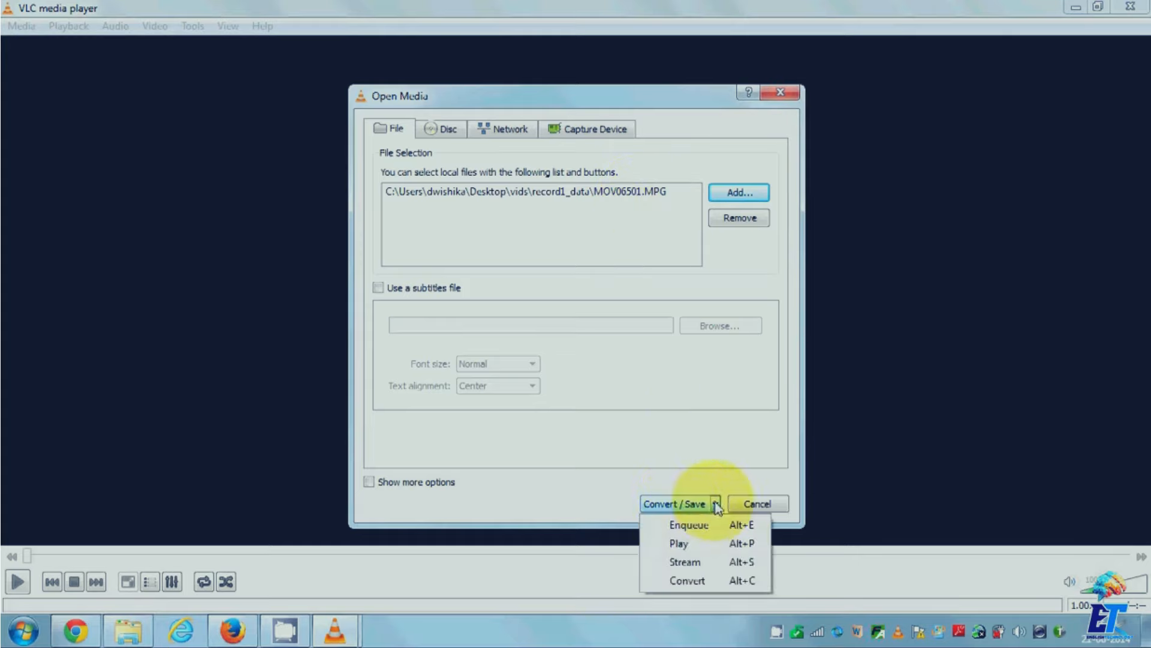
left_click(691, 581)
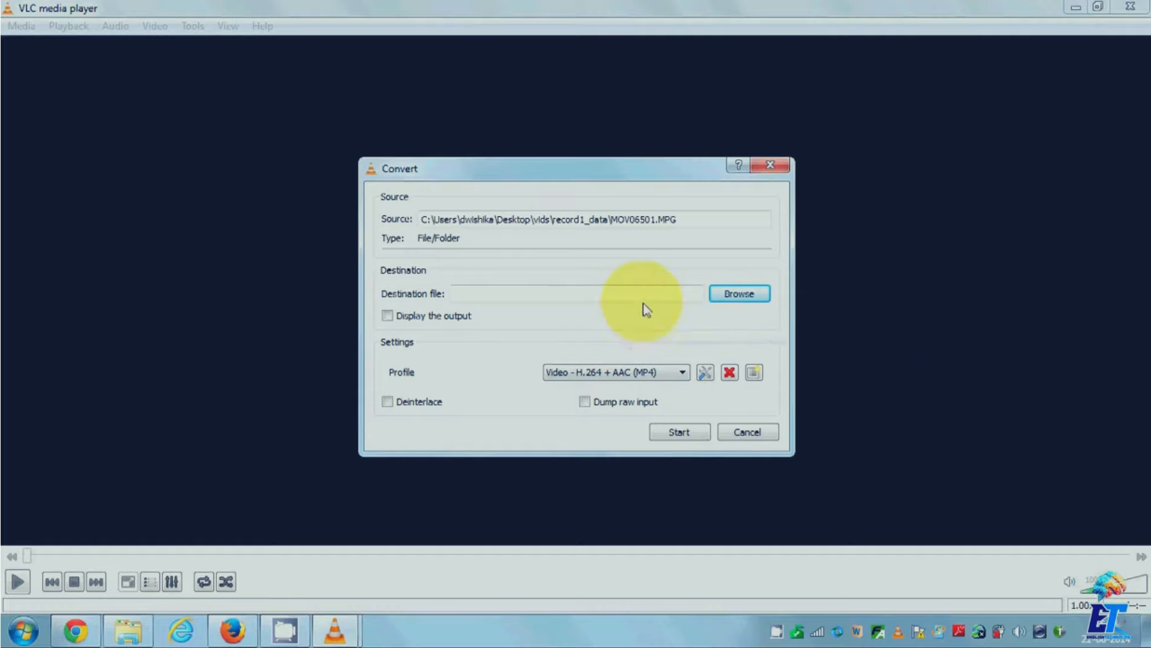
Browse for the destination and open the vids\record1_data folder on the Desktop as the save location.
left_click(735, 296)
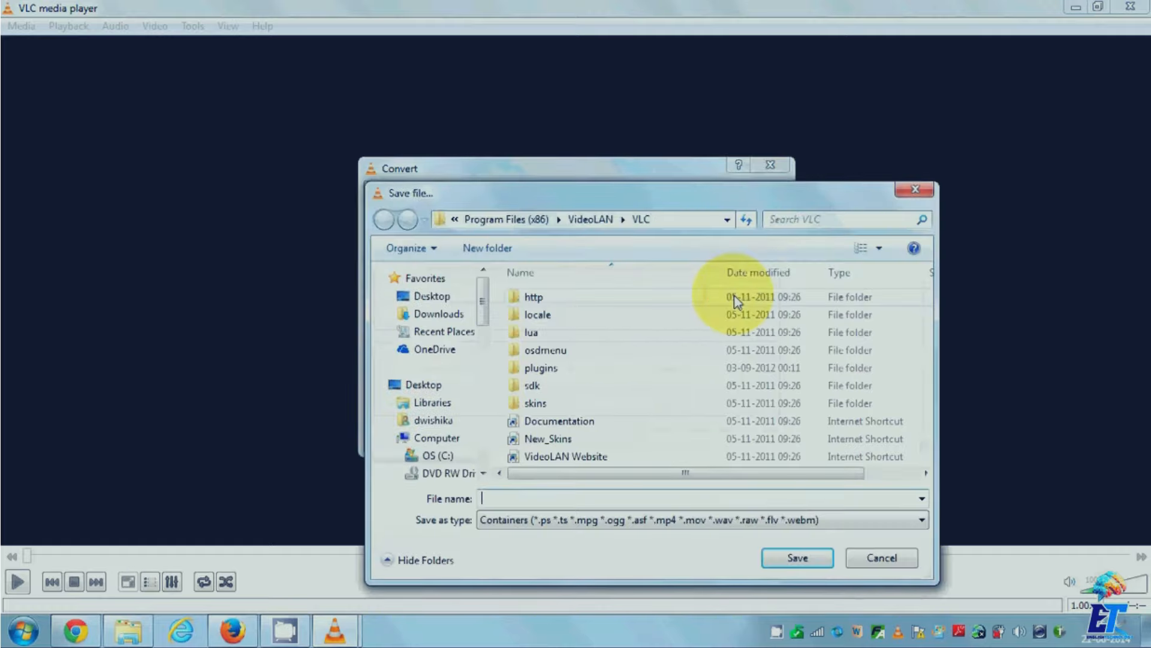
left_click(449, 386)
left_click(555, 422)
scroll(560, 428, "down", 5)
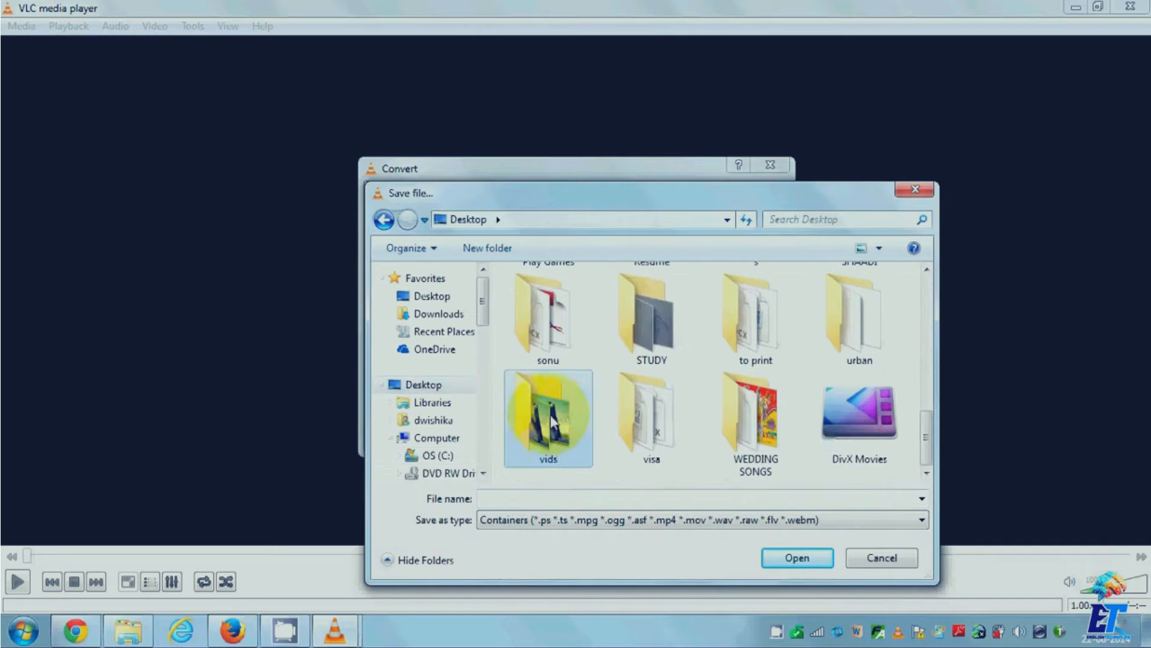
double_click(561, 427)
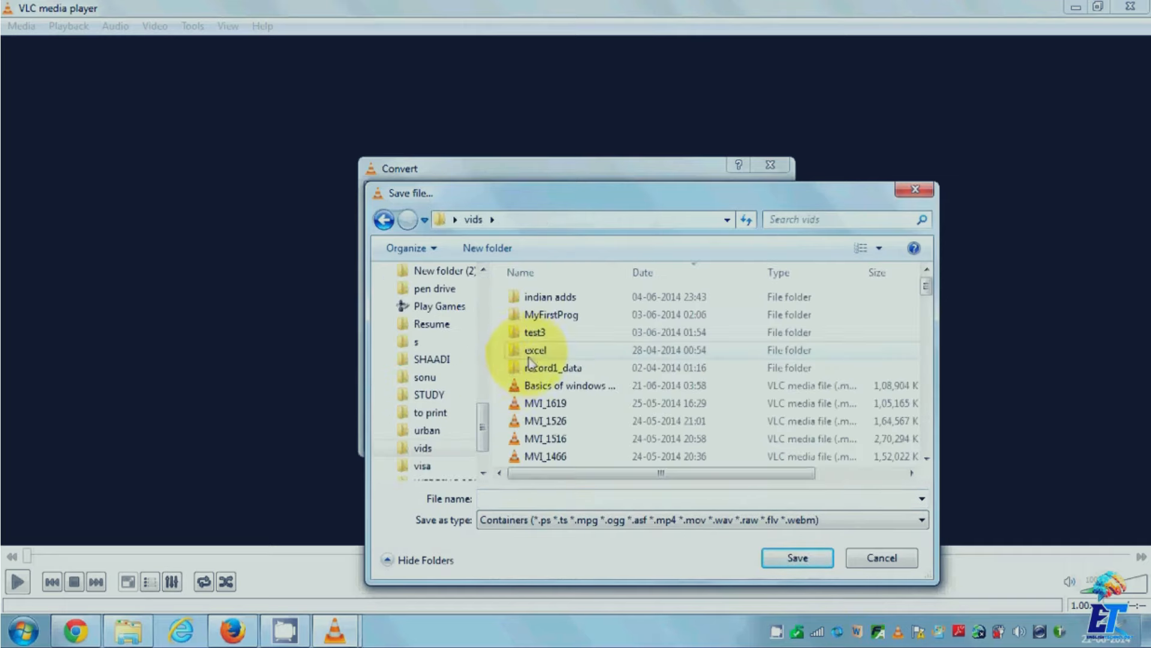
double_click(532, 369)
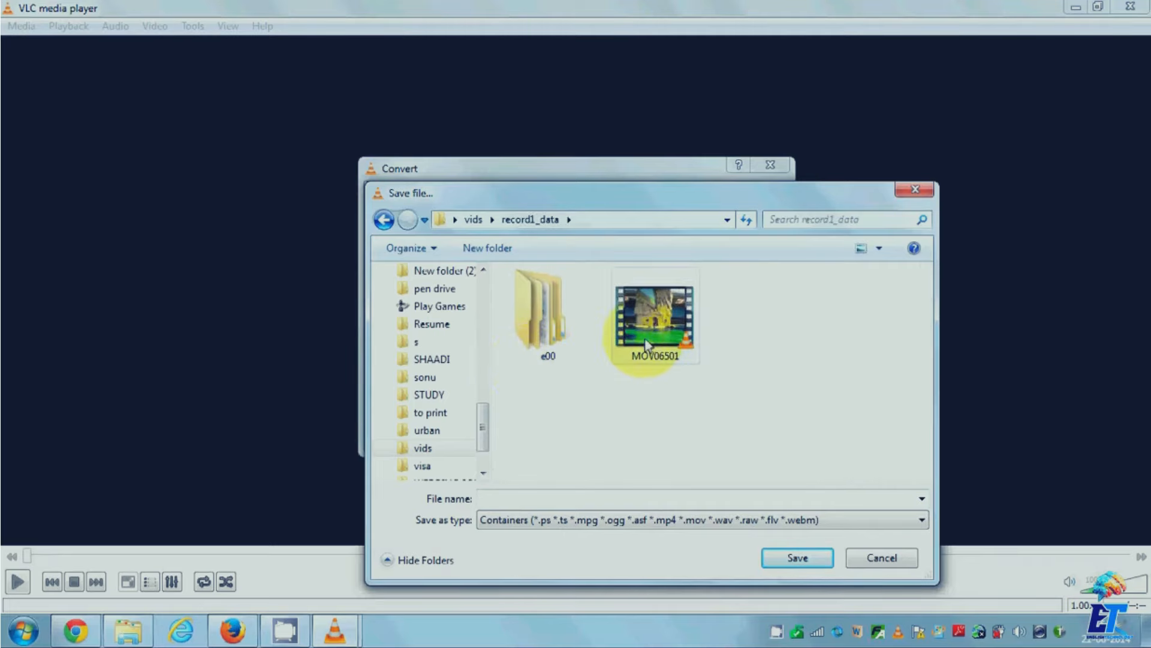
left_click(128, 630)
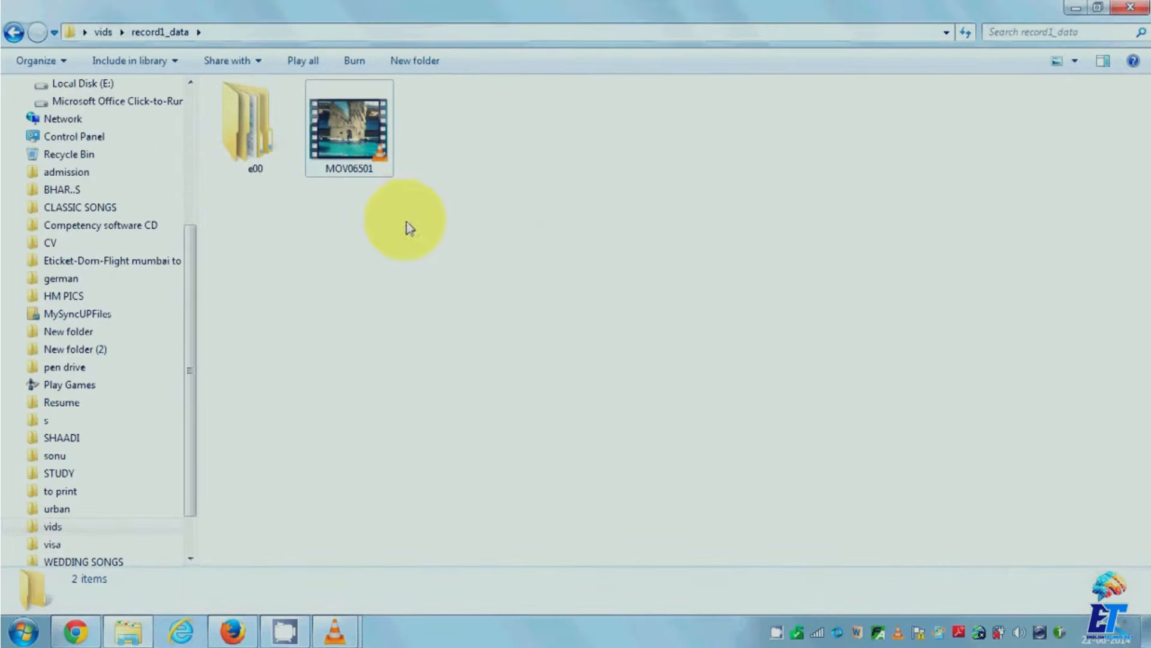
left_click(1075, 8)
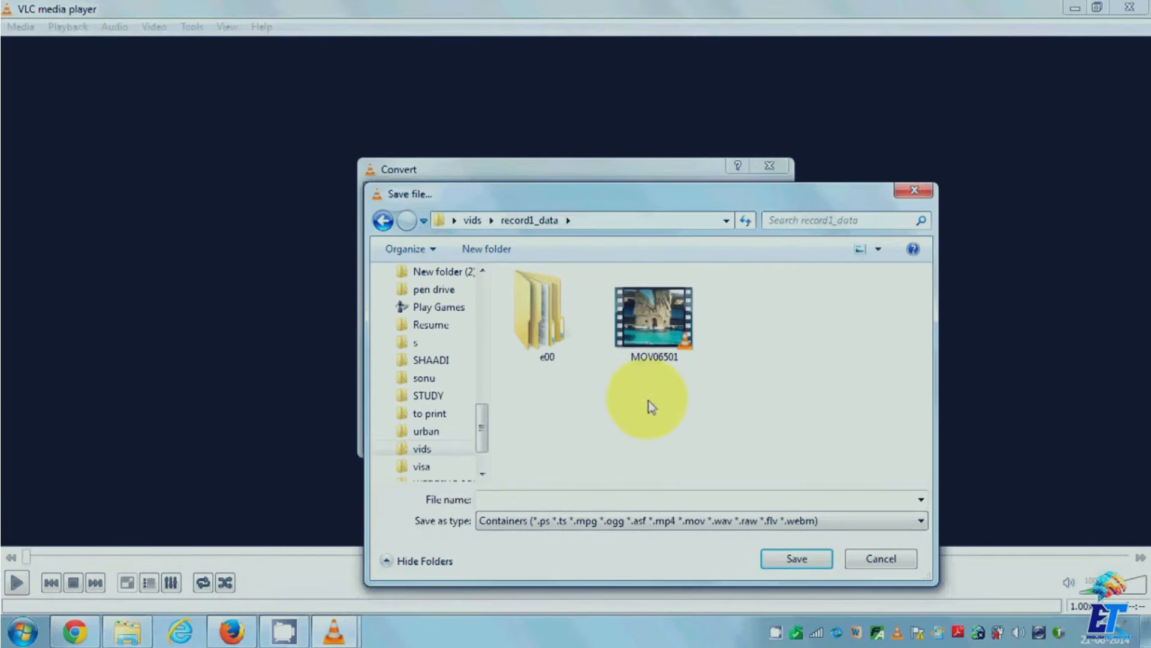
Name the destination file converted.mp4, save that choice and check the name in the destination path.
left_click(582, 497)
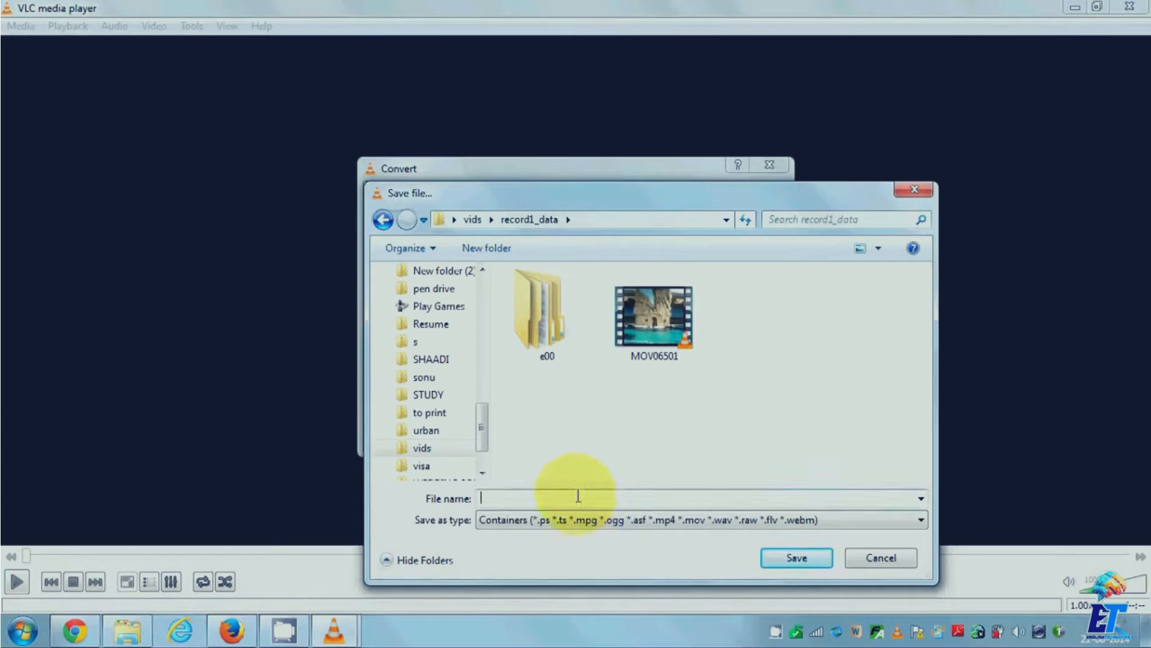
type("converted.mp4")
left_click(783, 563)
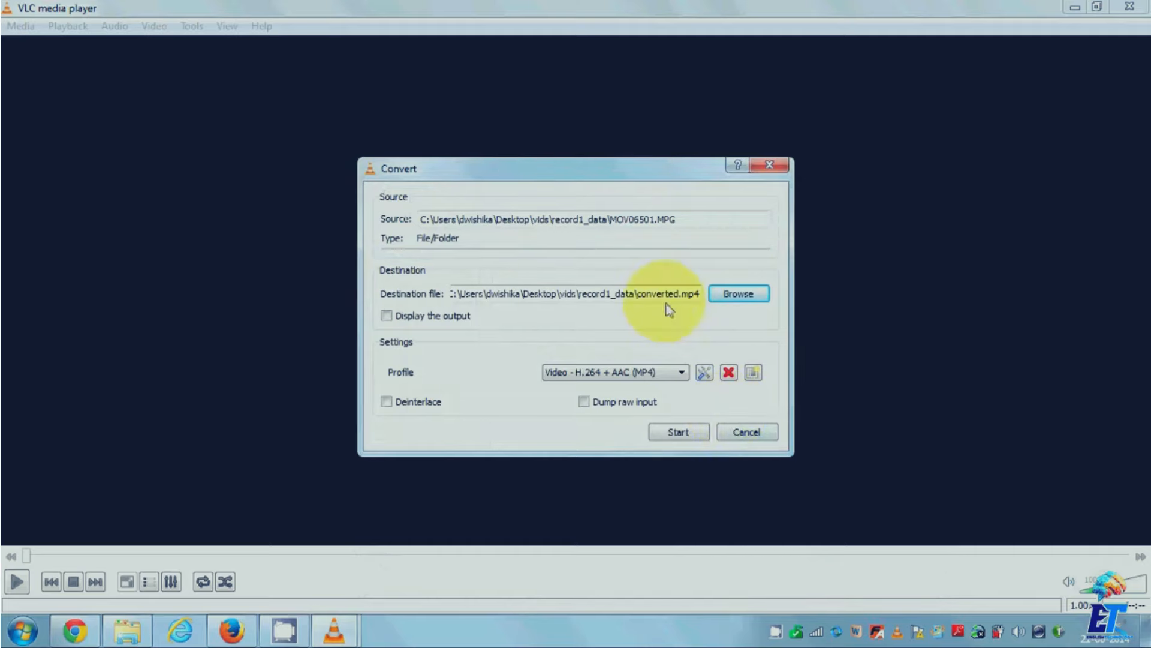
left_click_drag(640, 295, 699, 293)
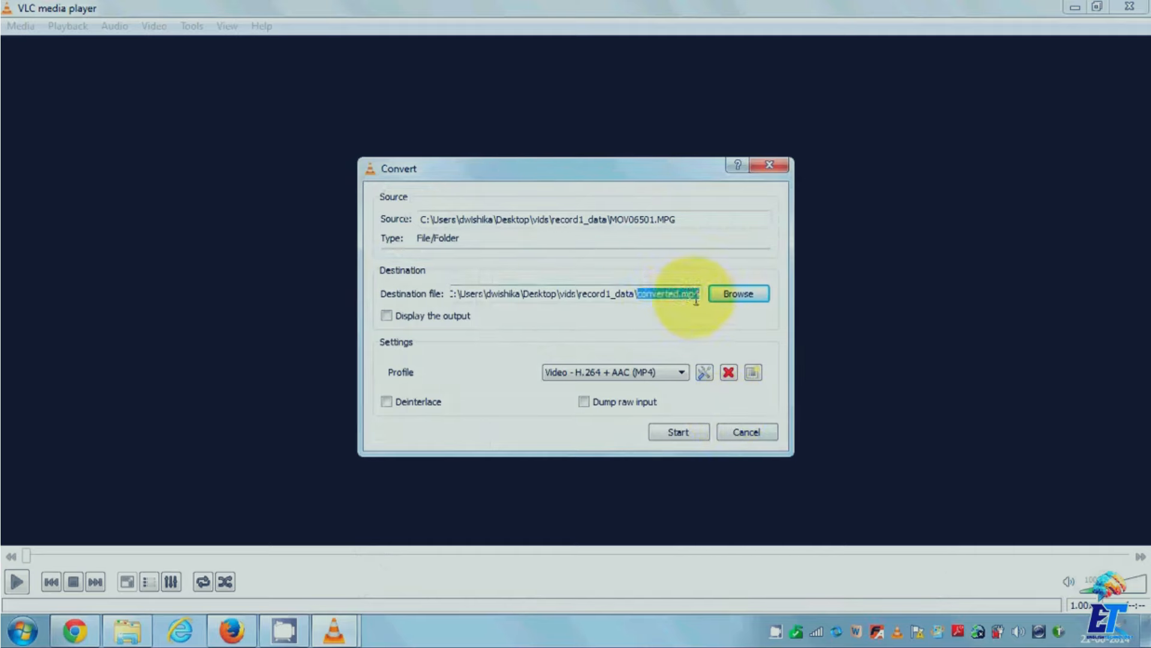
left_click(644, 295)
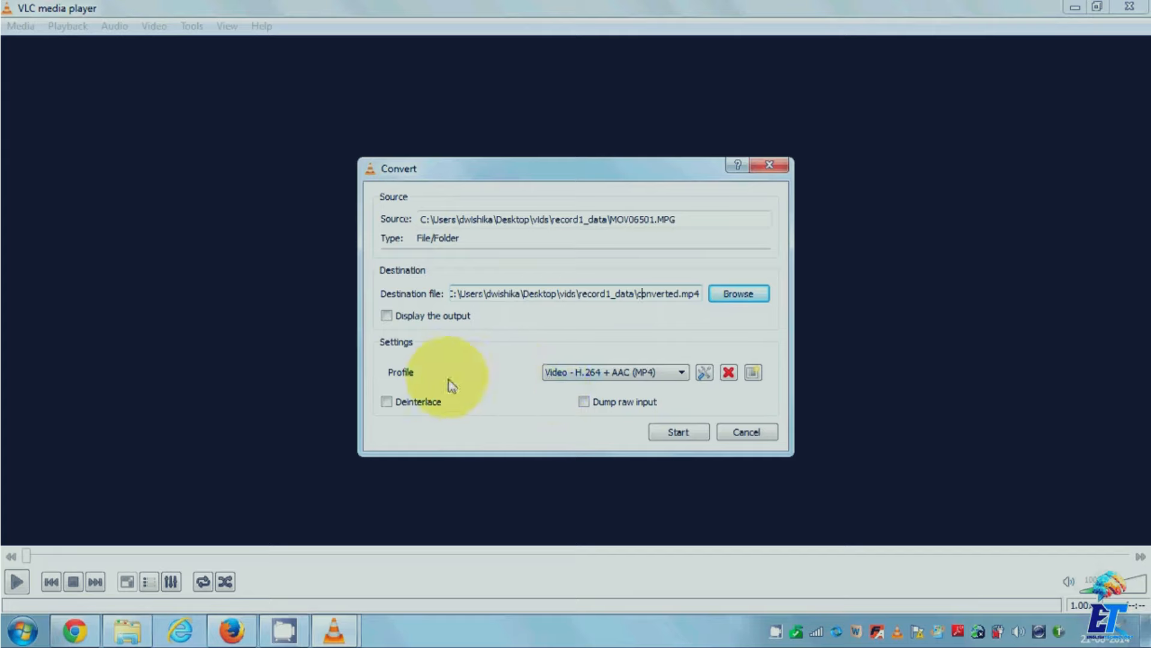
Edit the Video - H.264 + AAC (MP4) profile, trying AVI, FLV, WAV and RAW before saving it with MP4/MOV encapsulation.
left_click(705, 377)
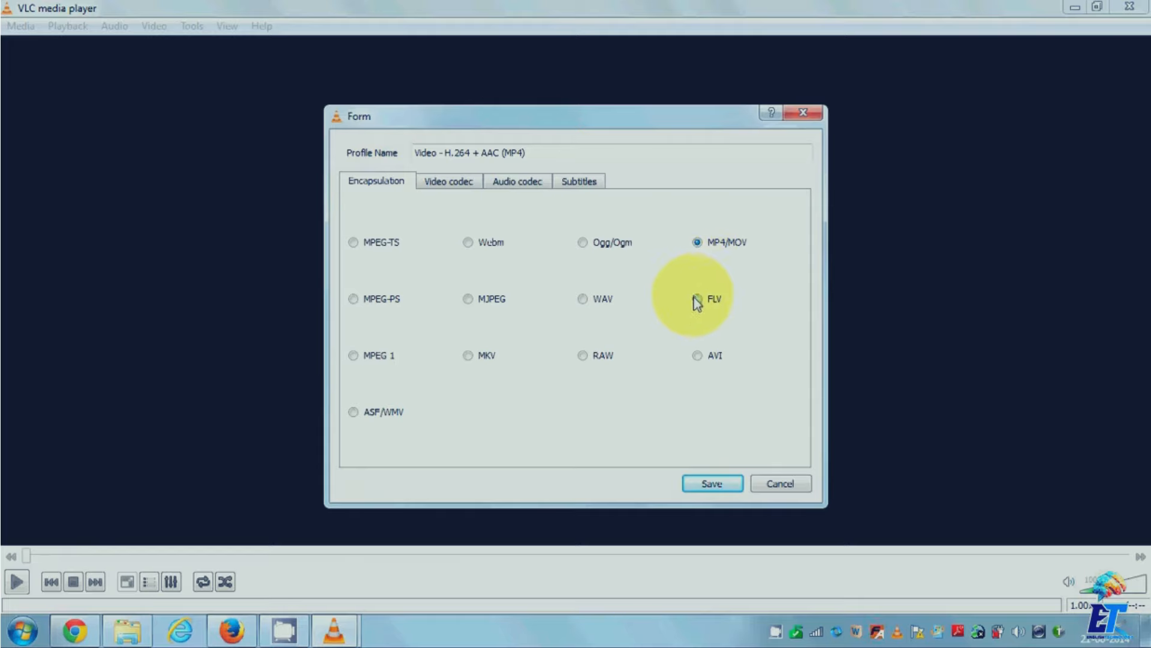
left_click(703, 357)
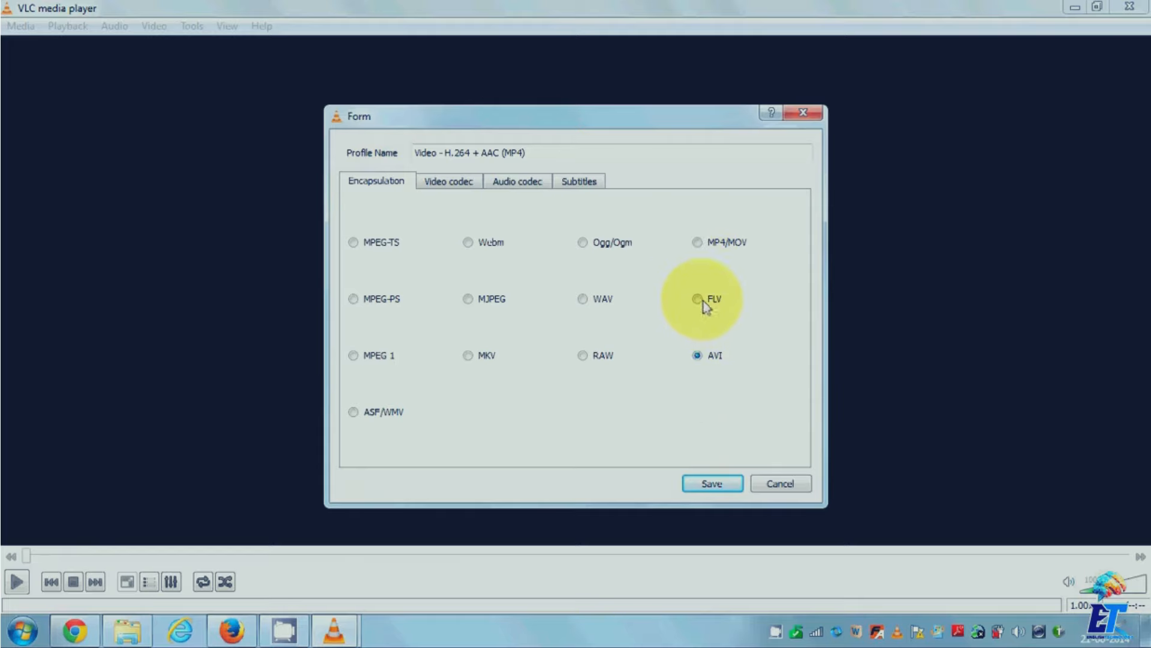
left_click(699, 299)
left_click(583, 299)
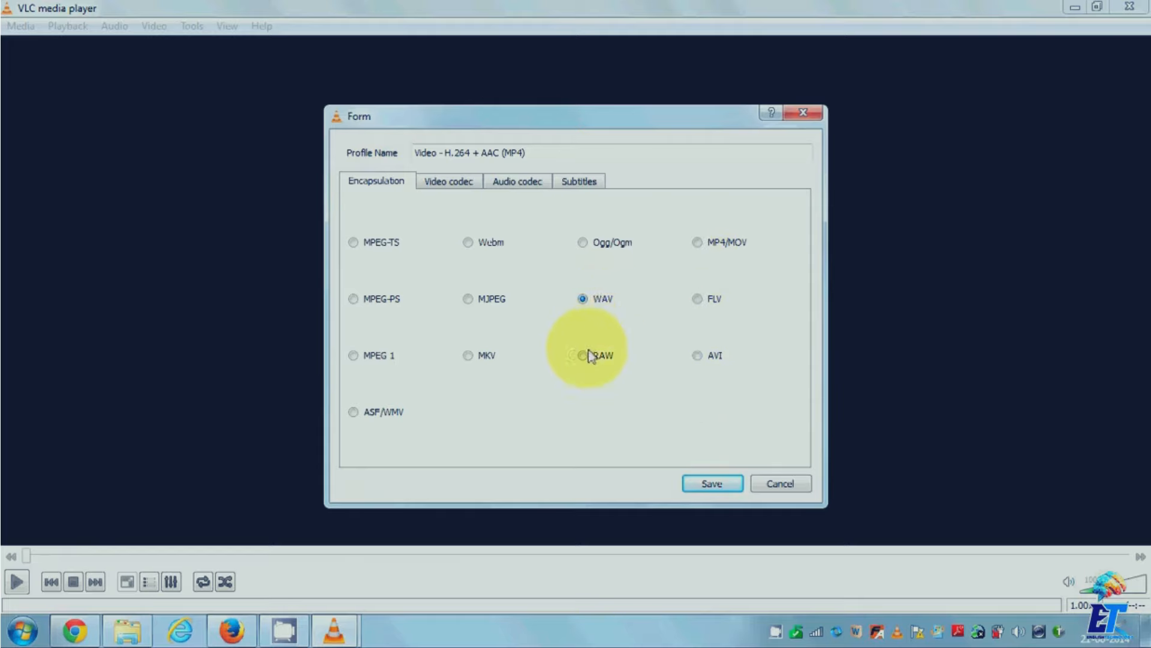
left_click(584, 355)
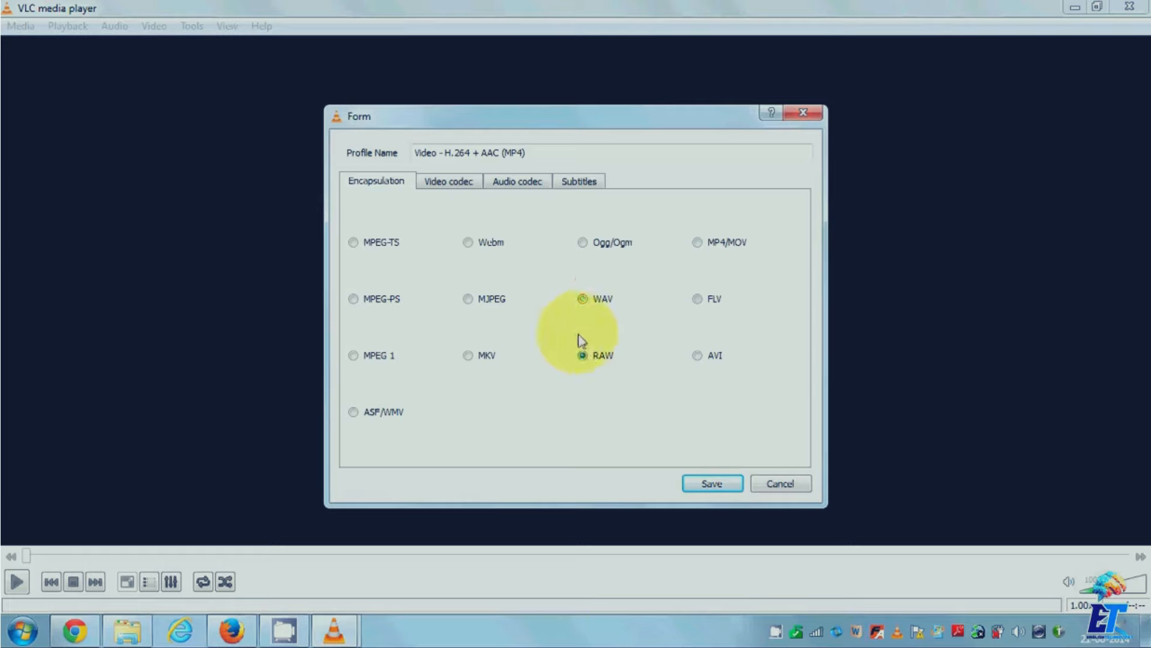
left_click(700, 246)
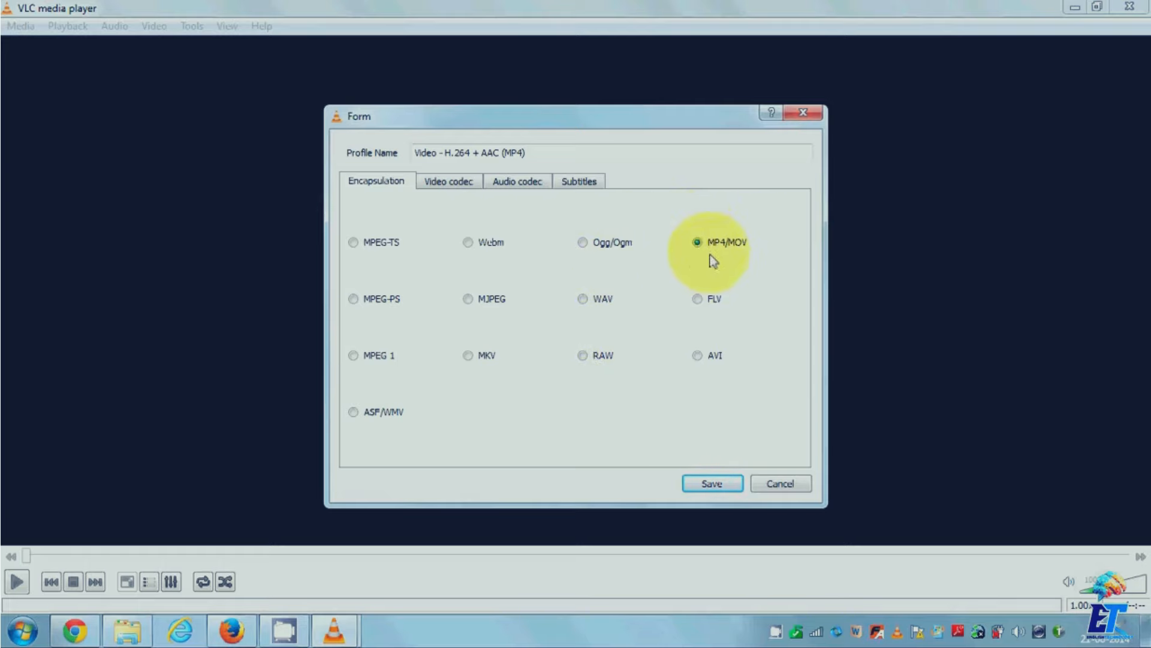
left_click(713, 483)
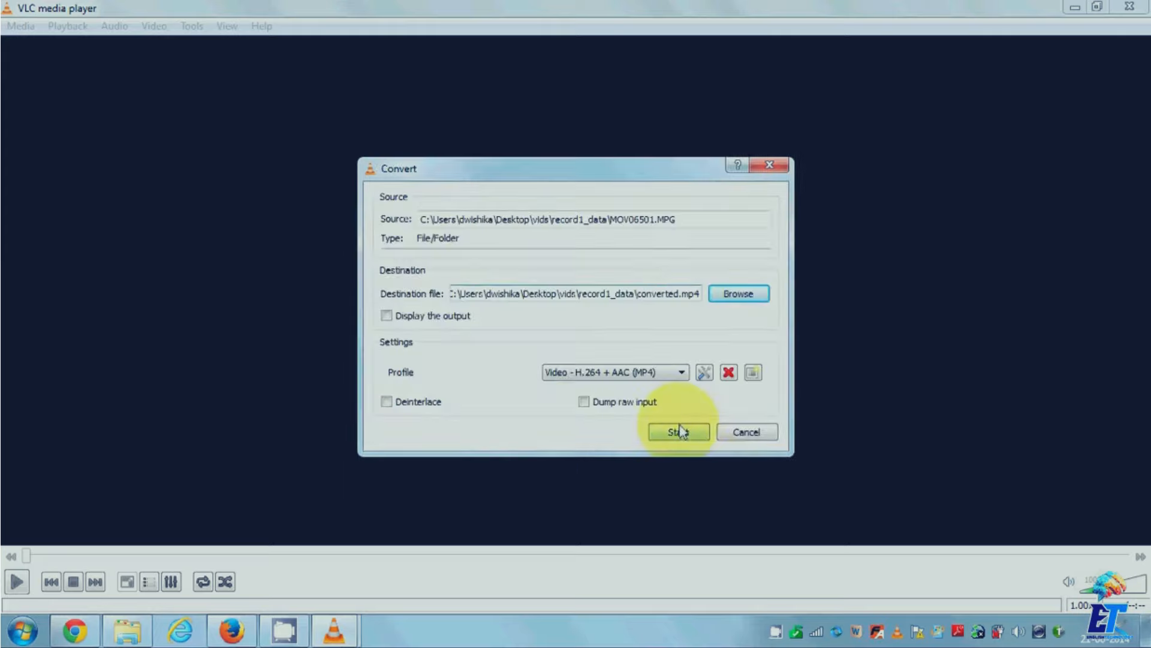
Start the conversion, dismiss the leftover file properties and check the record1_data folder for the converted file.
left_click(679, 432)
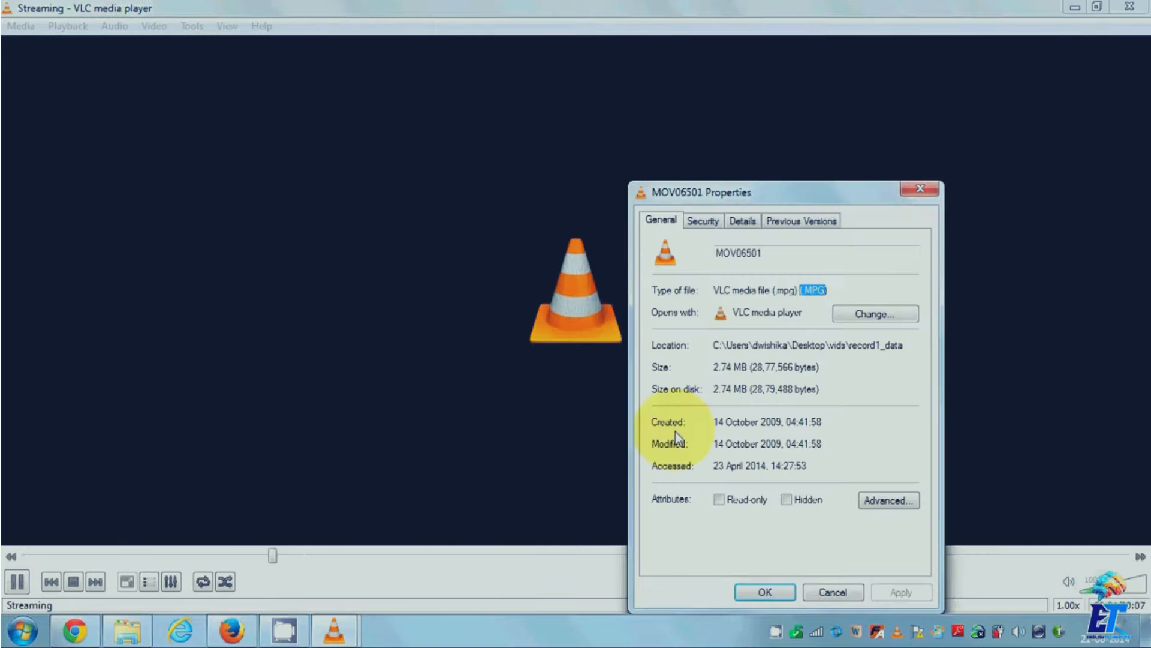
left_click(765, 592)
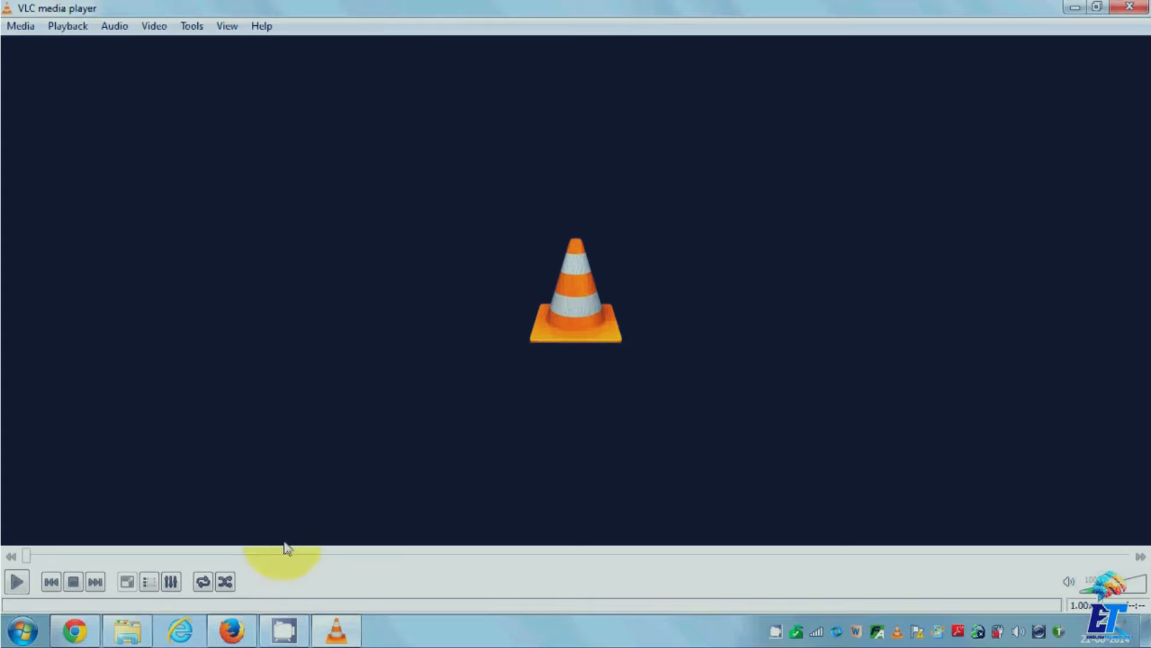
left_click(131, 639)
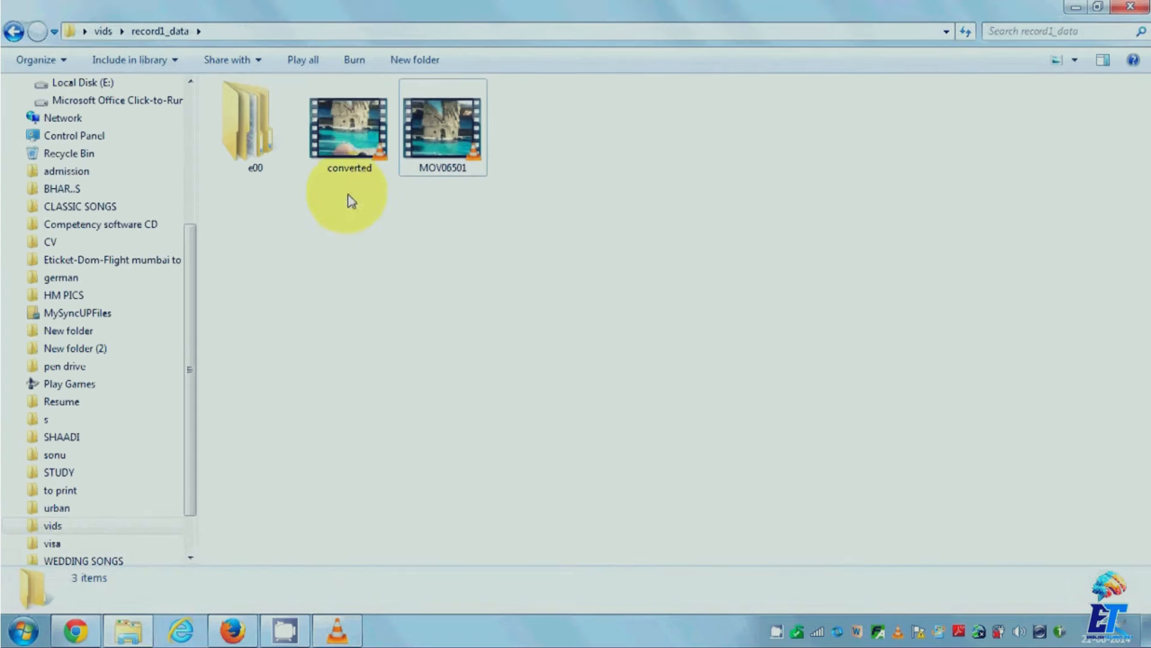
Check the converted file's type, size and length in the record1_data folder, looking in on the VLC media player window in between.
left_click(345, 157)
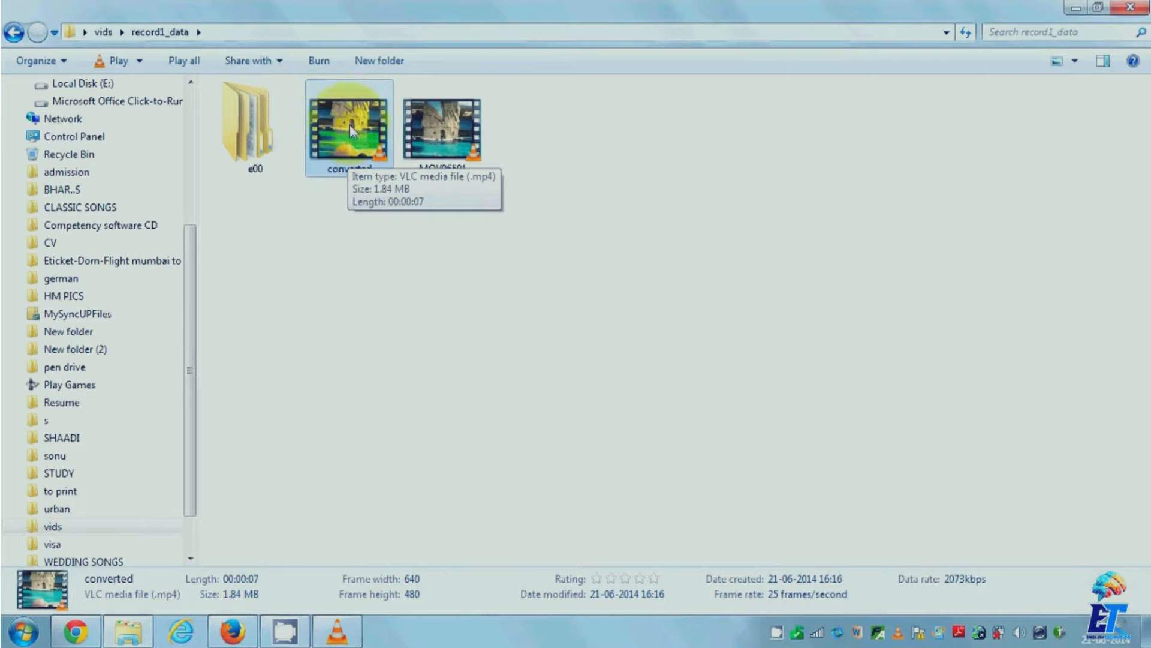
left_click(336, 631)
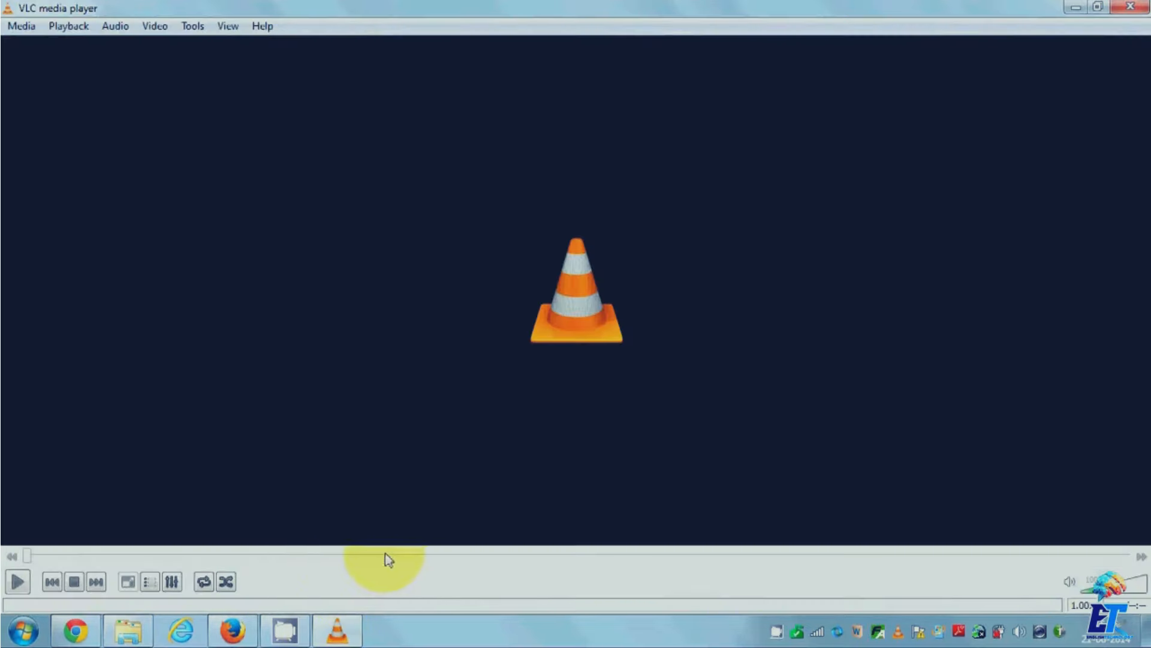
left_click(127, 633)
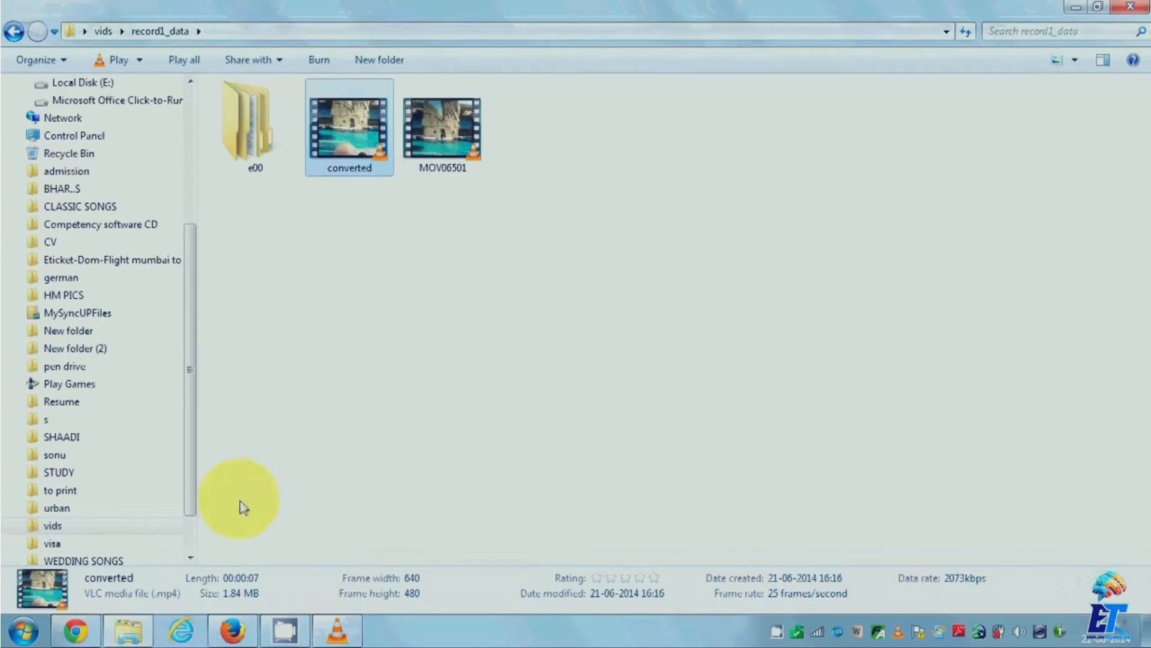
left_click(351, 236)
left_click(346, 139)
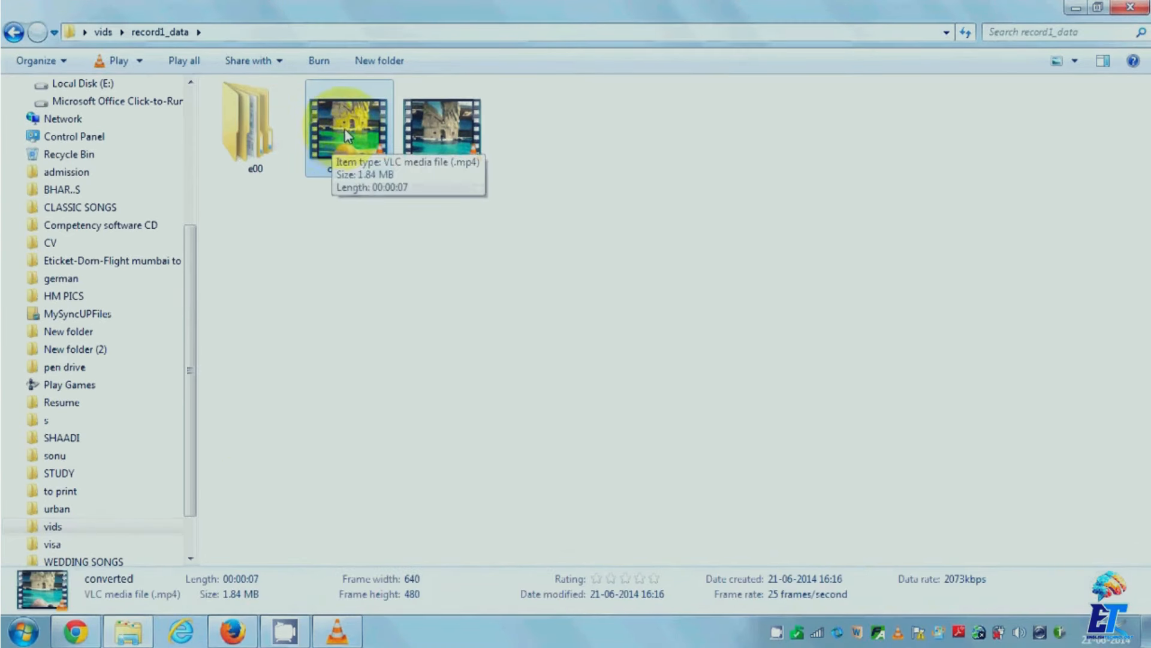
double_click(336, 130)
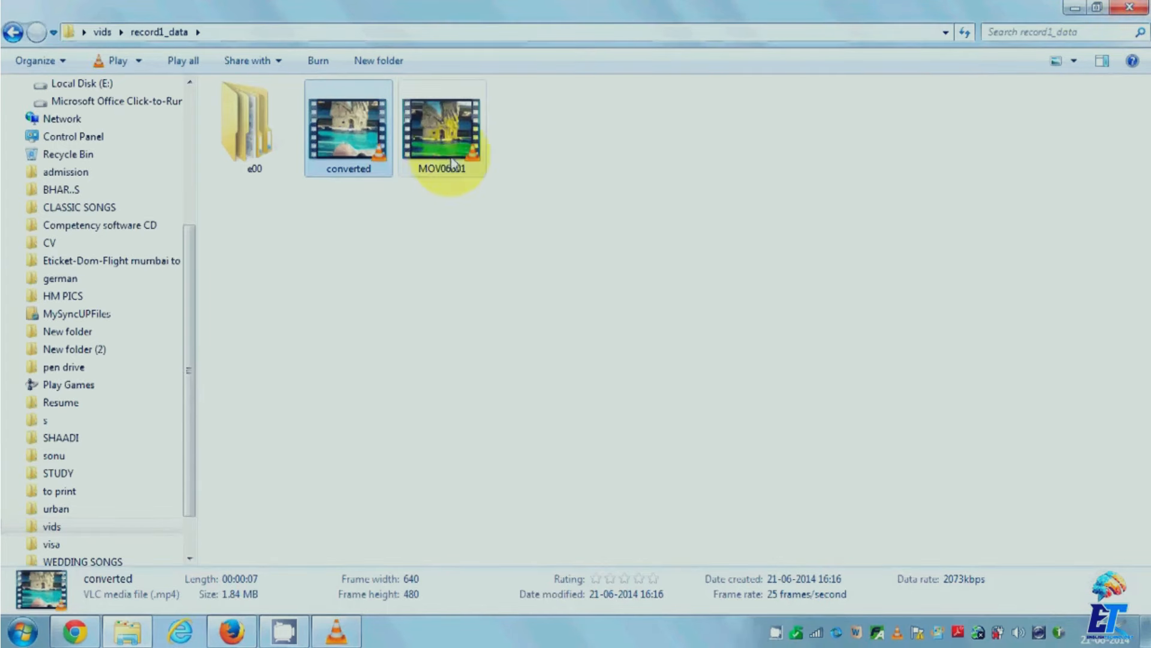
Examine the original MOV06501 video's file details for comparison and switch back to VLC media player.
left_click(453, 160)
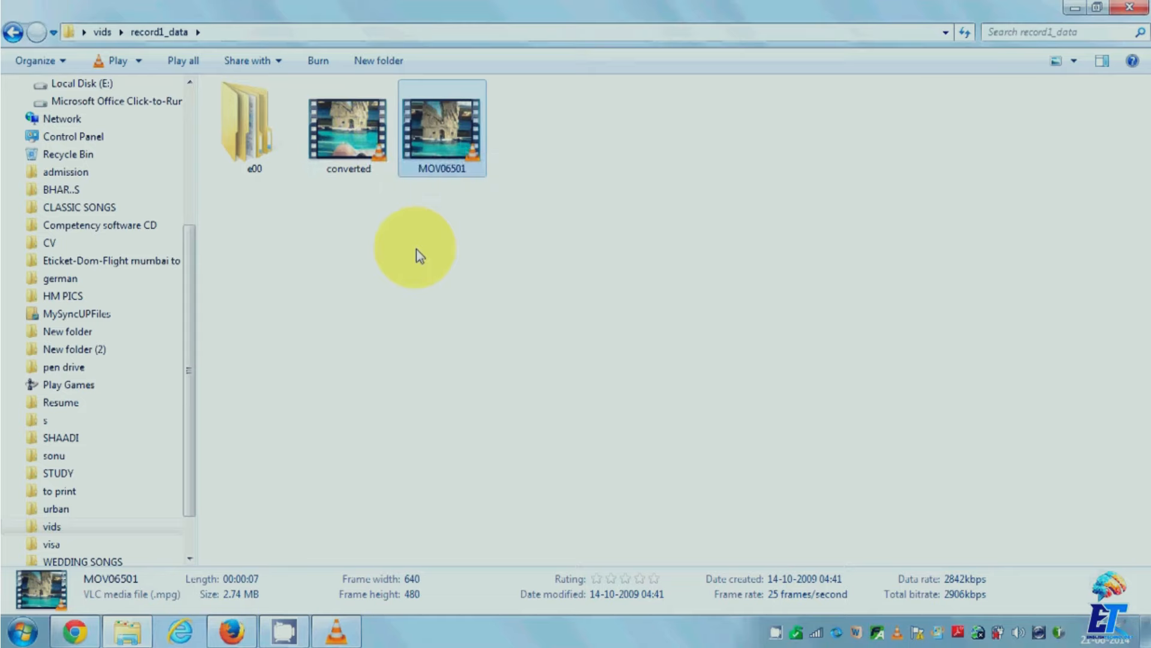
left_click(337, 630)
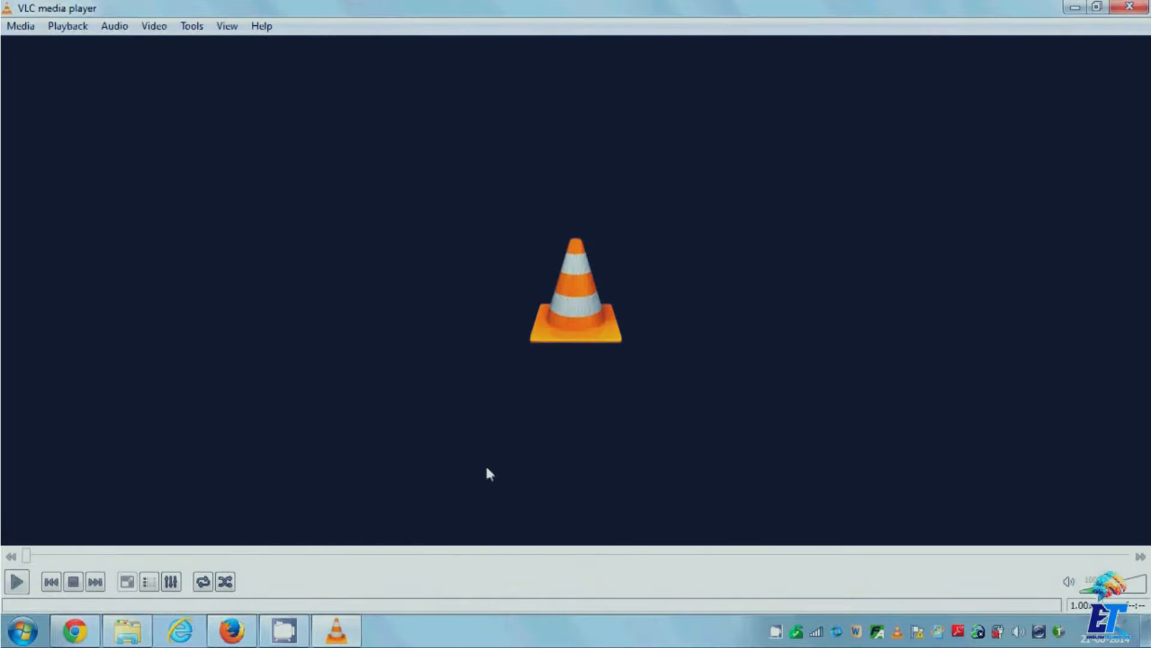
left_click(457, 628)
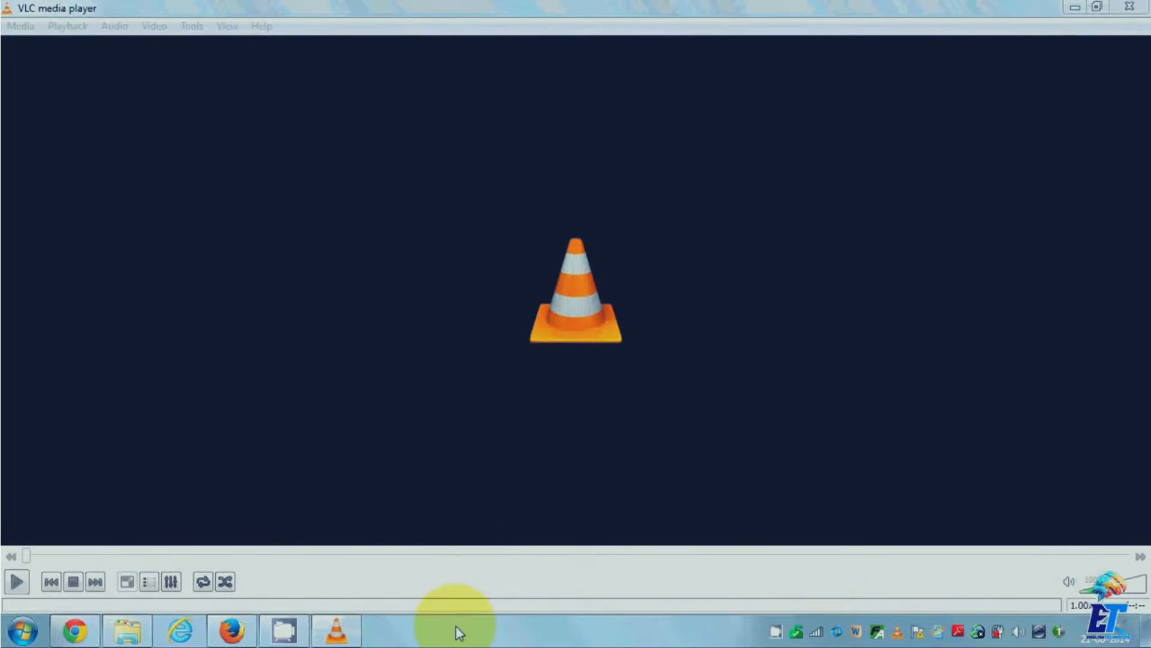